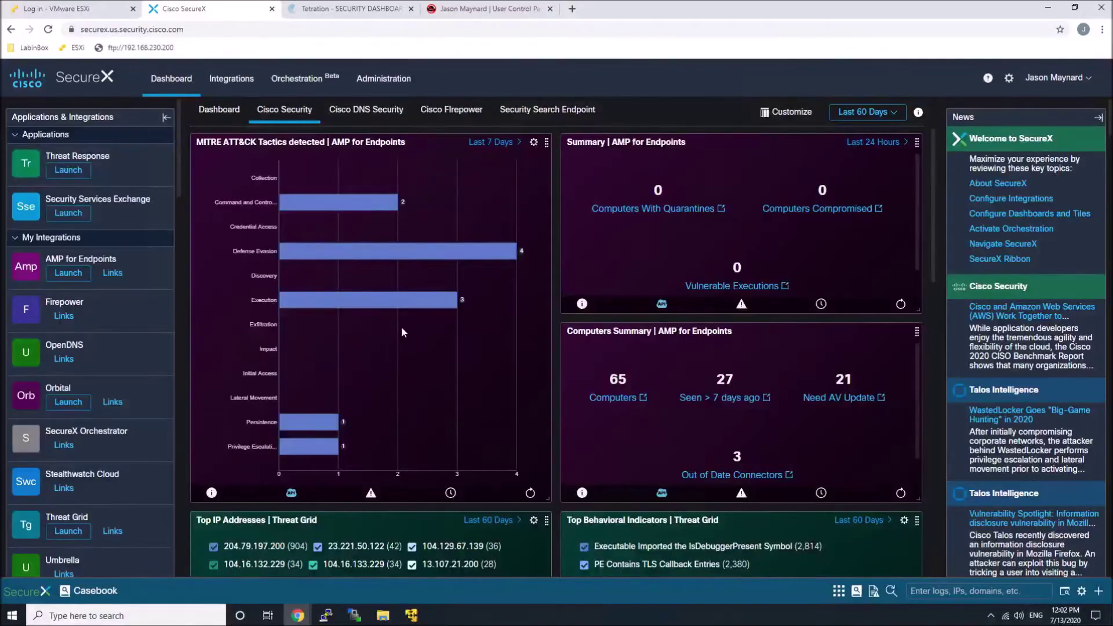
- Start adding a Cisco Tetration module from Available Integrations, then bring the Tetration dashboard tab forward
click(231, 80)
click(596, 142)
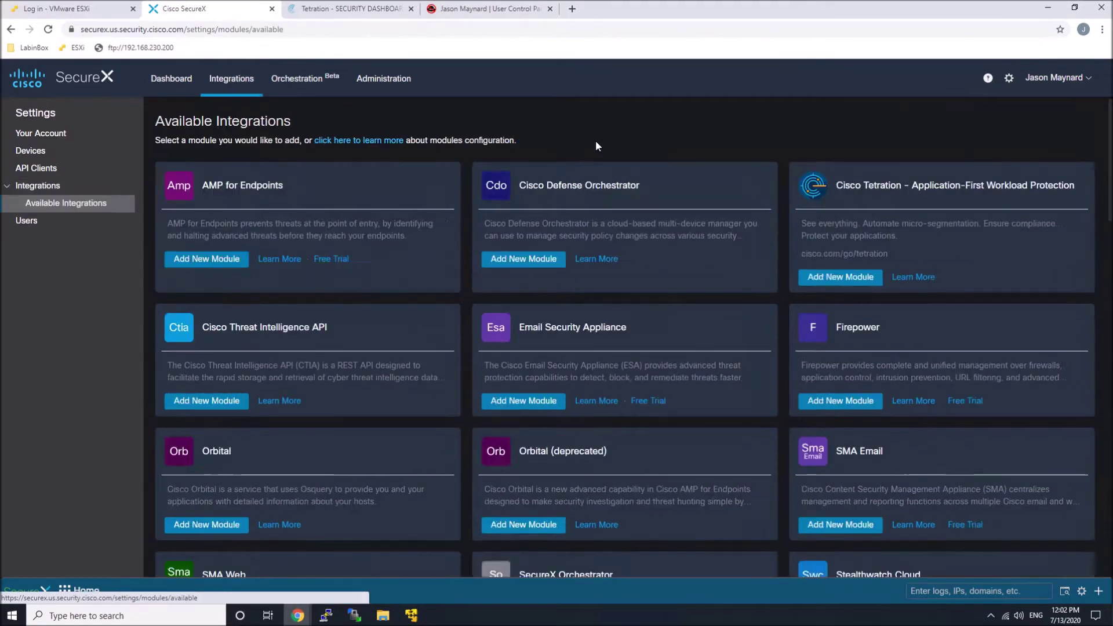
click(842, 278)
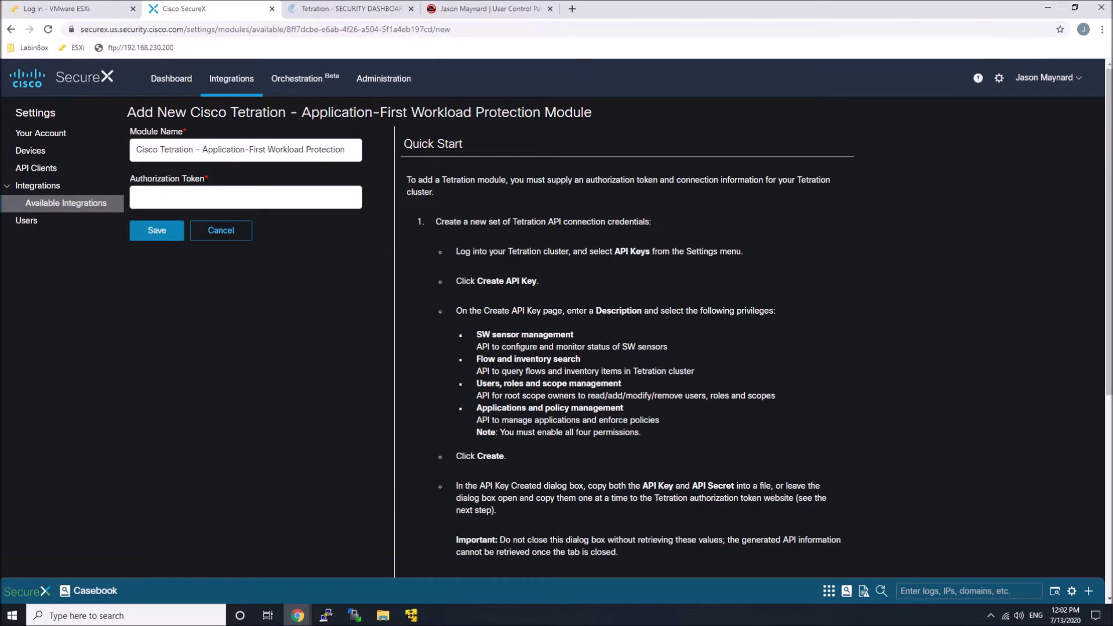
click(351, 8)
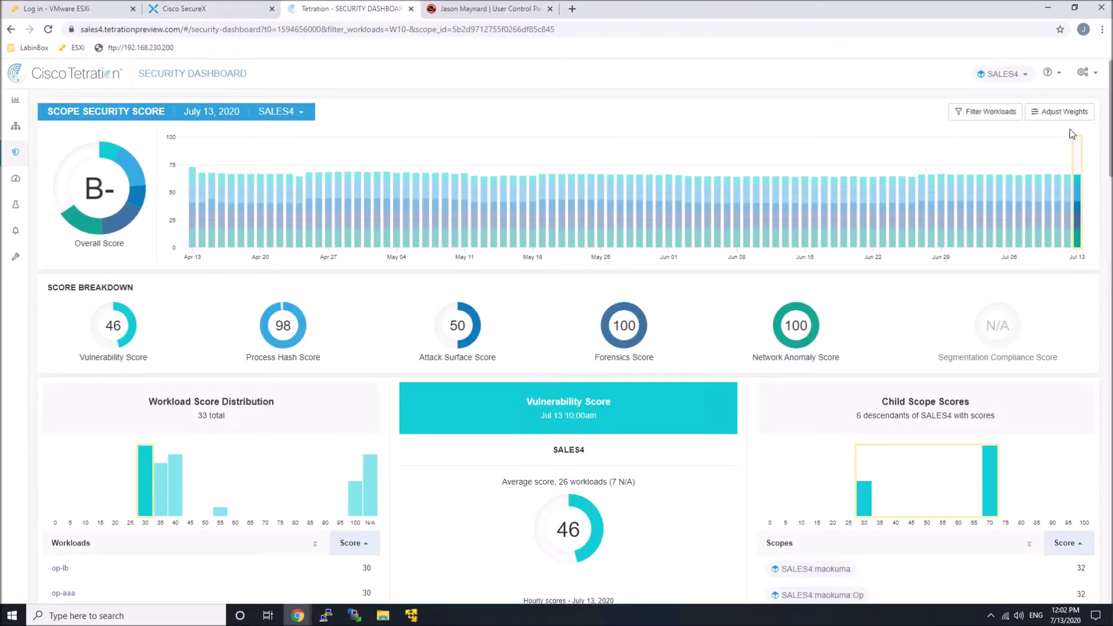
- Create a Tetration API key 'SecureX' with sensor, flow search, policy and user-management capabilities, and copy it
click(1085, 73)
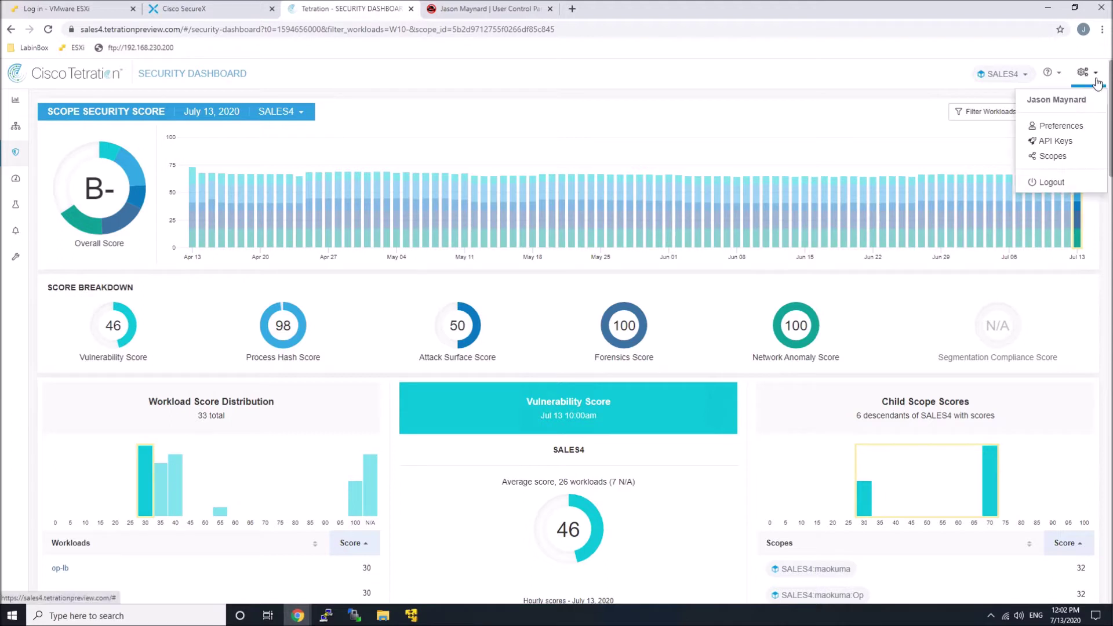
click(1064, 142)
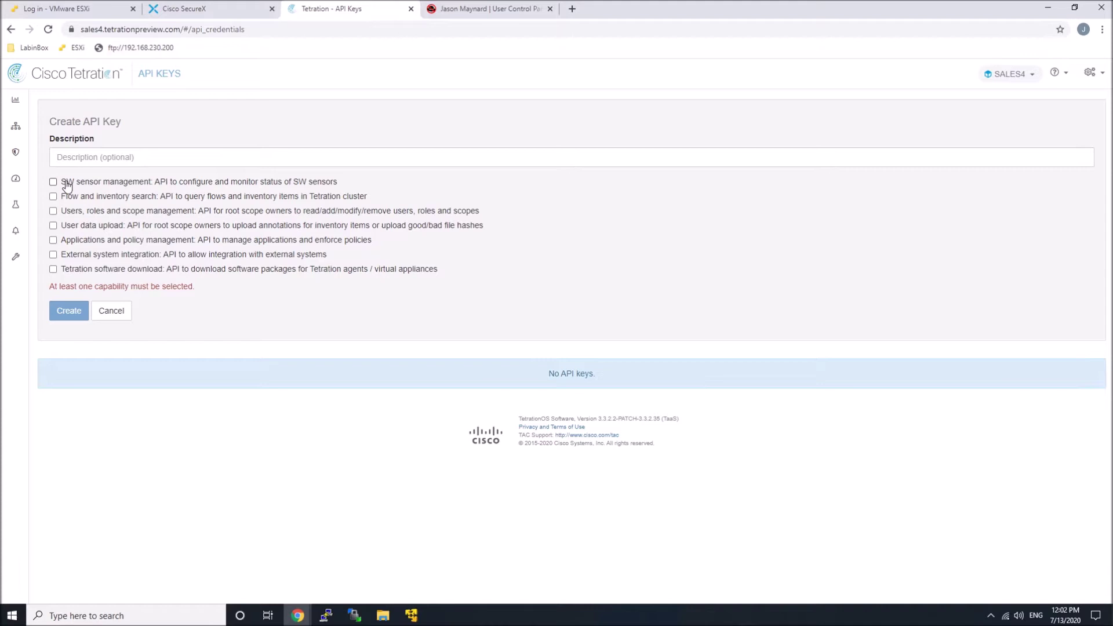
click(67, 184)
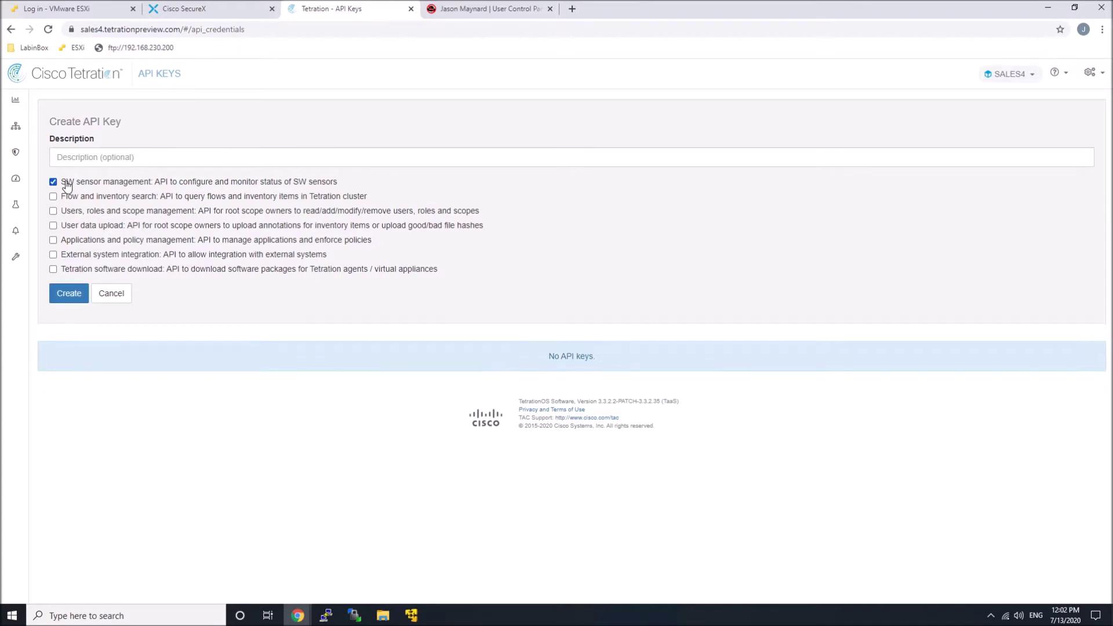
click(69, 197)
click(58, 240)
click(68, 212)
text(SecureX)
click(69, 293)
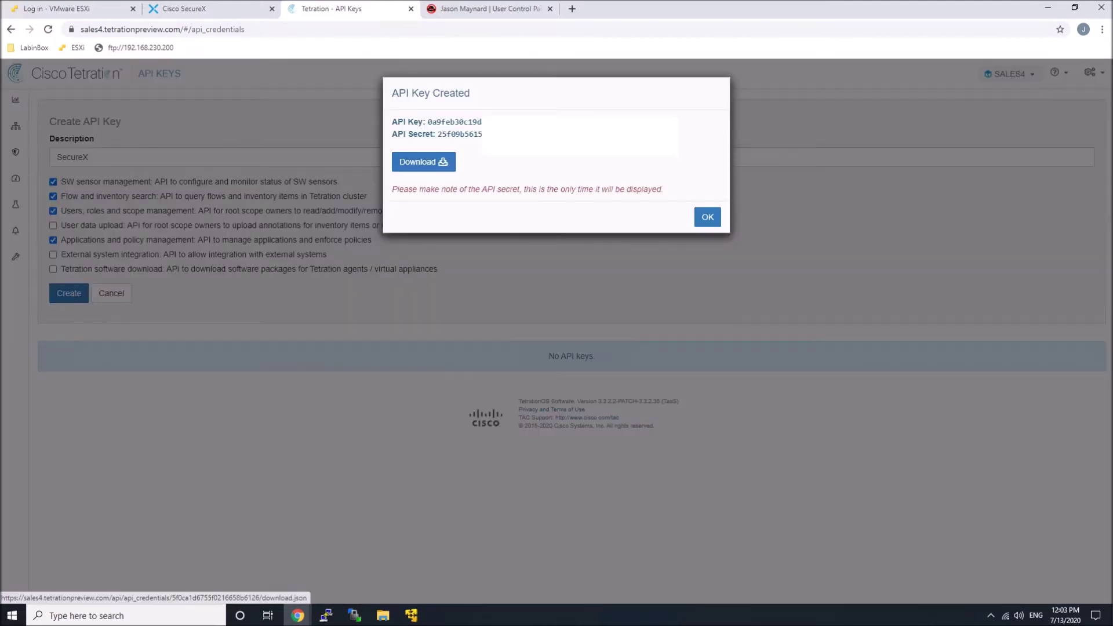
click(707, 217)
drag(91, 156, 42, 169)
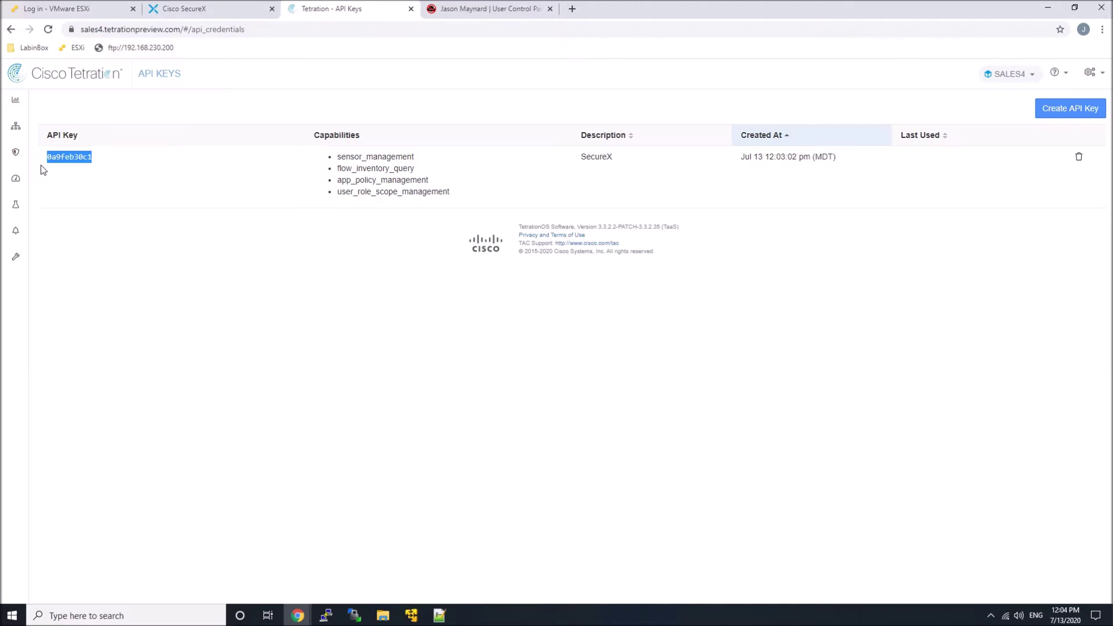
- Paste the Tetration API key into the setup wizard, then generate and copy the authorization token
click(232, 13)
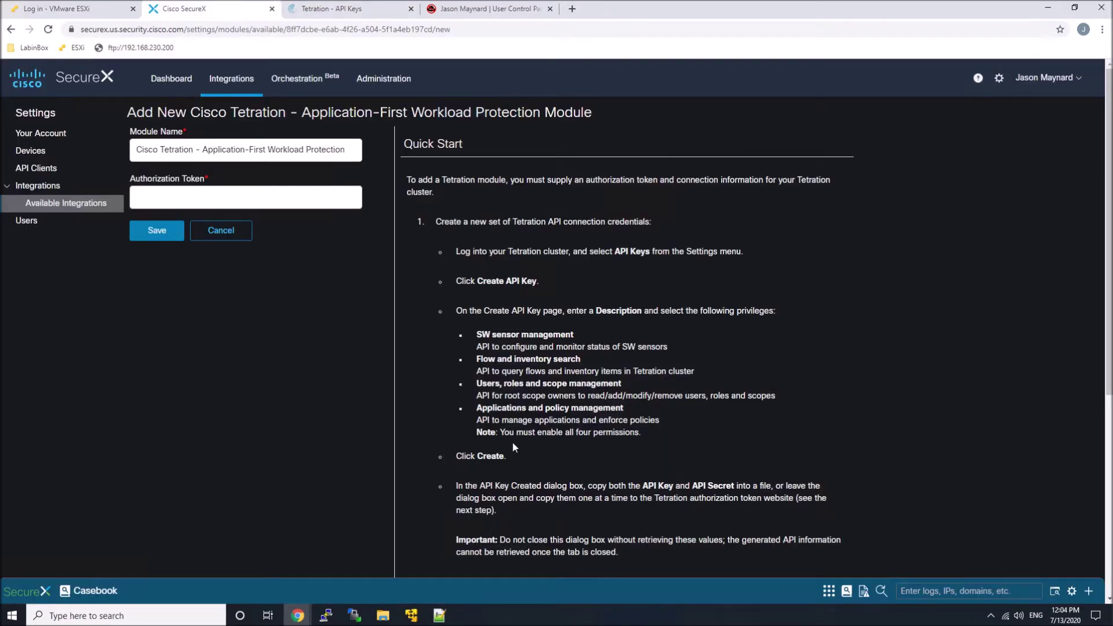
scroll(555, 475, down, 2)
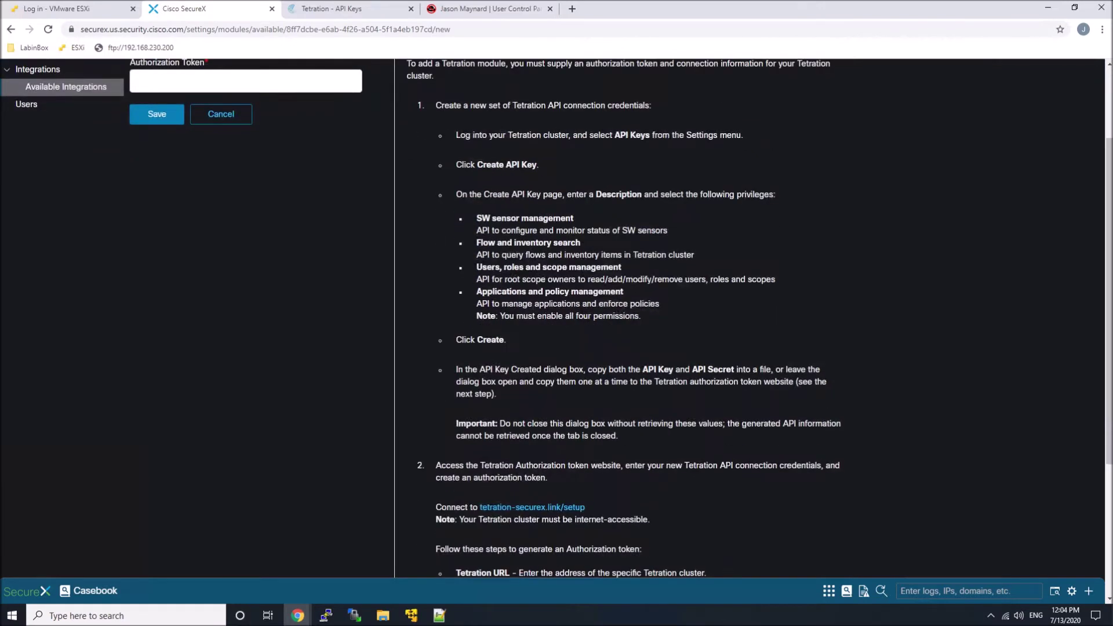
scroll(733, 446, down, 1)
scroll(513, 447, down, 2)
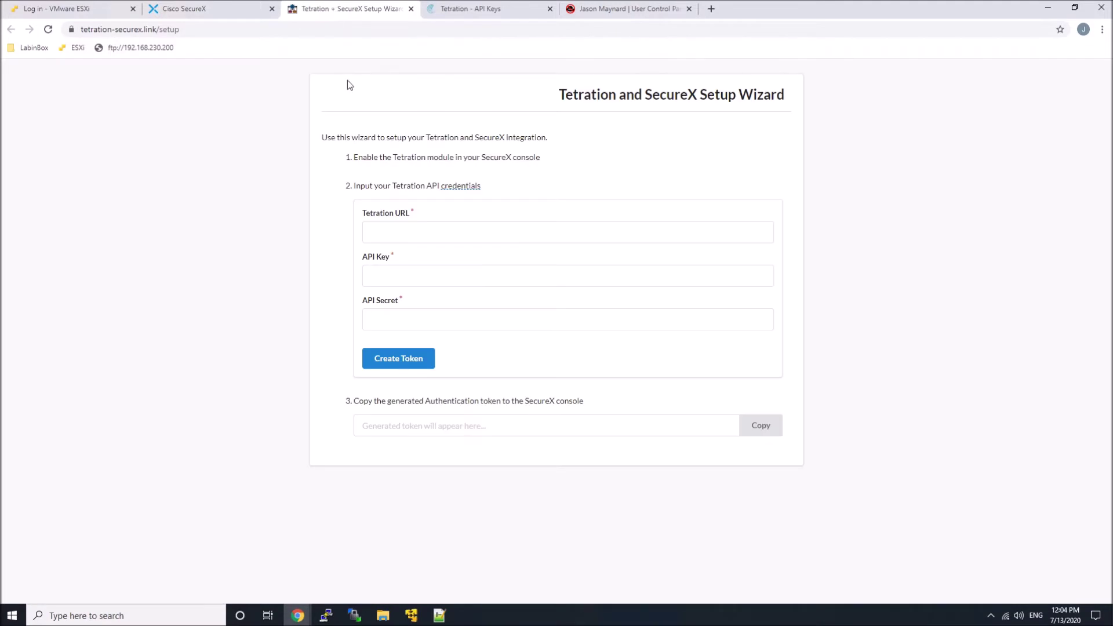
click(568, 275)
key(ctrl+v)
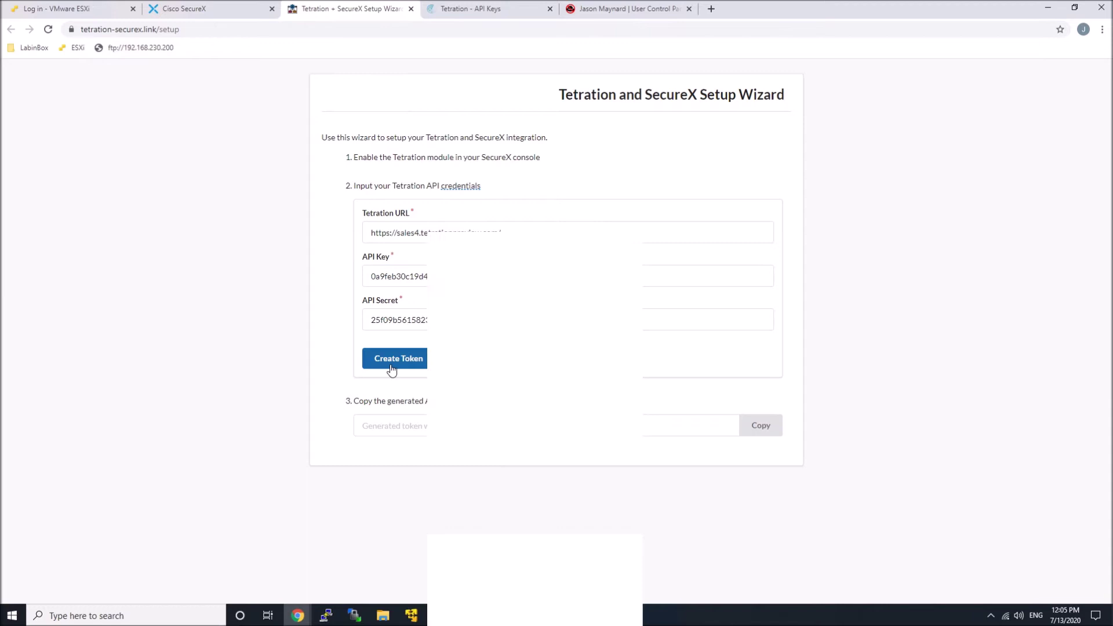
click(391, 367)
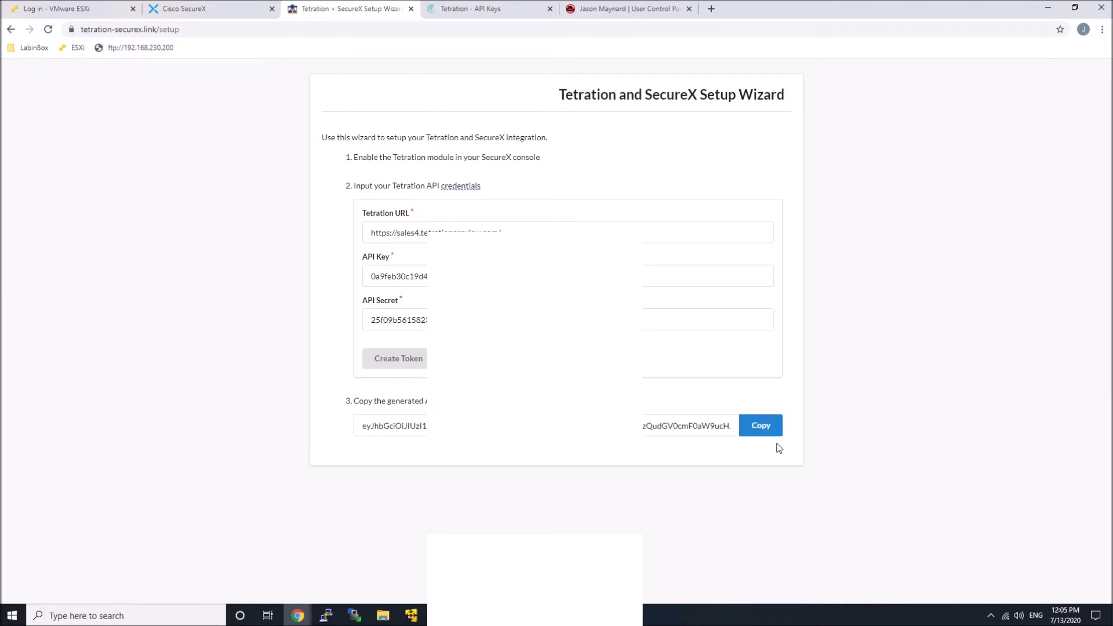
click(763, 425)
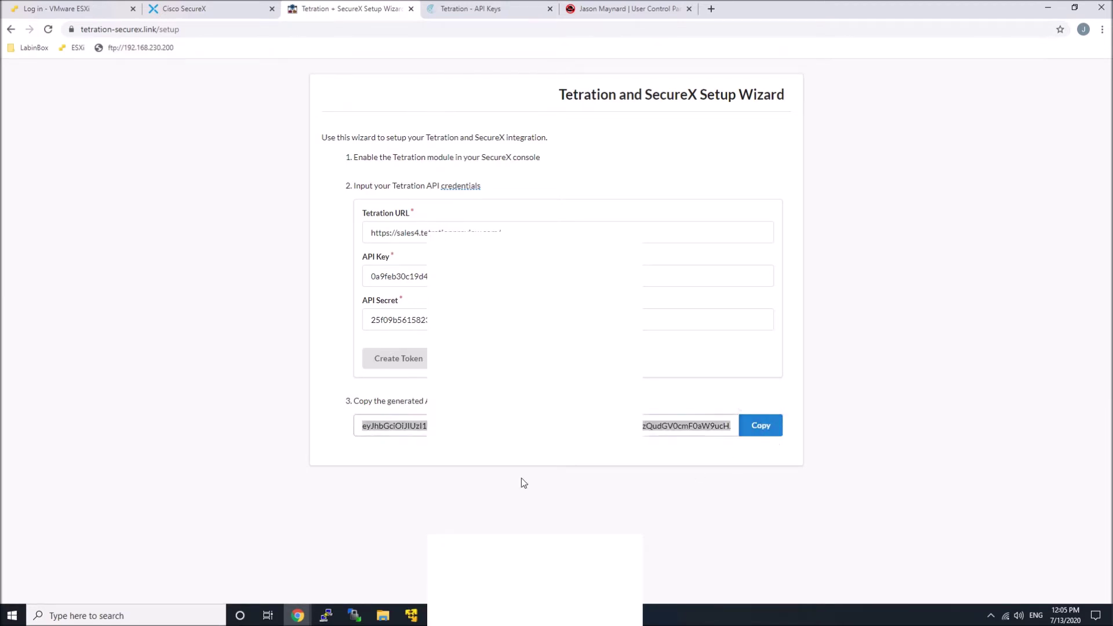
- Paste the authorization token into the SecureX Tetration module form and save the module
click(213, 8)
click(272, 197)
key(ctrl+v)
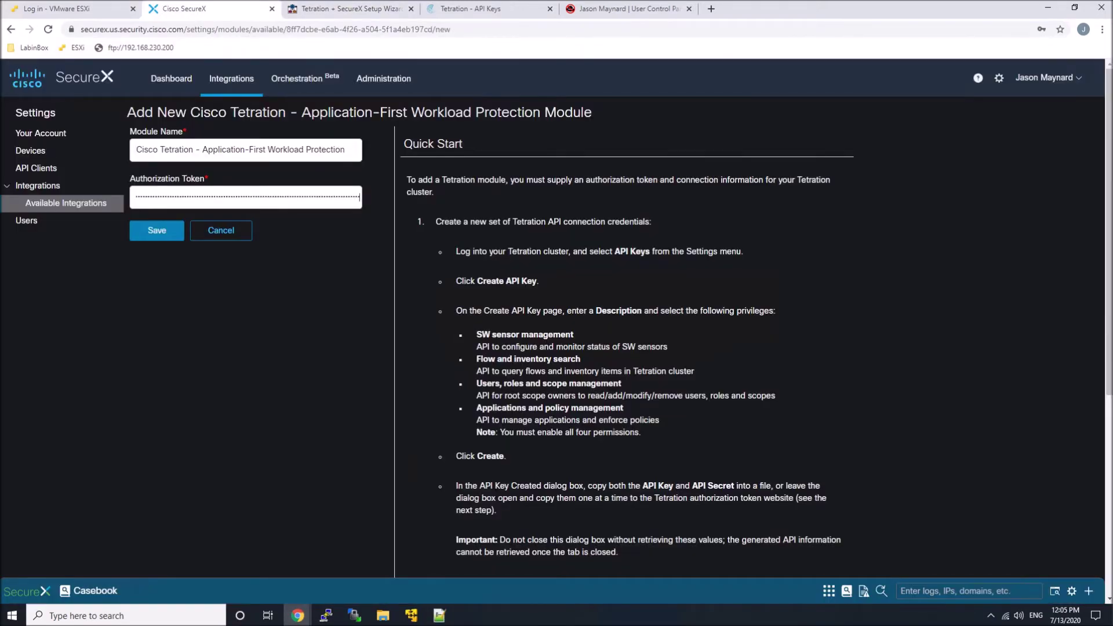
click(157, 230)
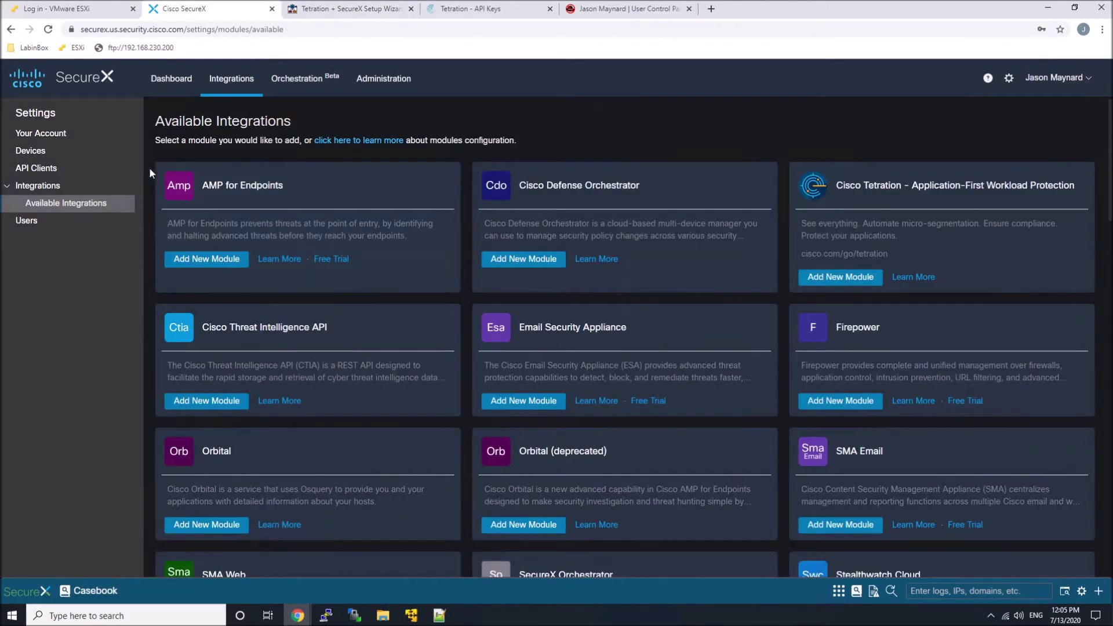
- Add Software Agents Summary, Vulnerable Workloads and Inventory, and Policy Metrics tiles, placing Policy Metrics top-left and shorter
click(167, 85)
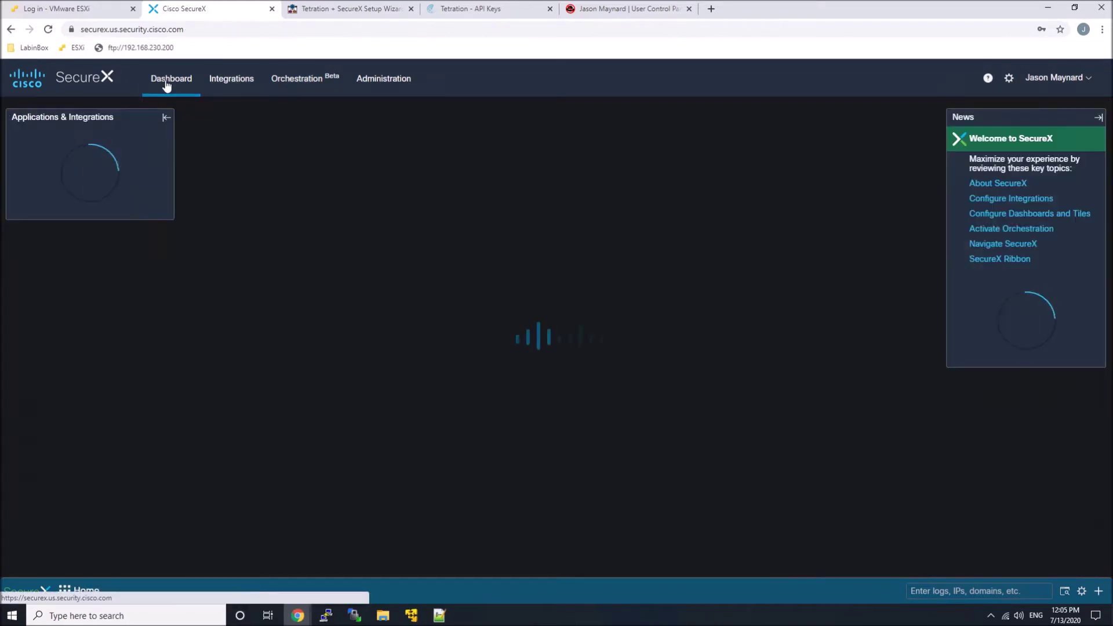
click(552, 357)
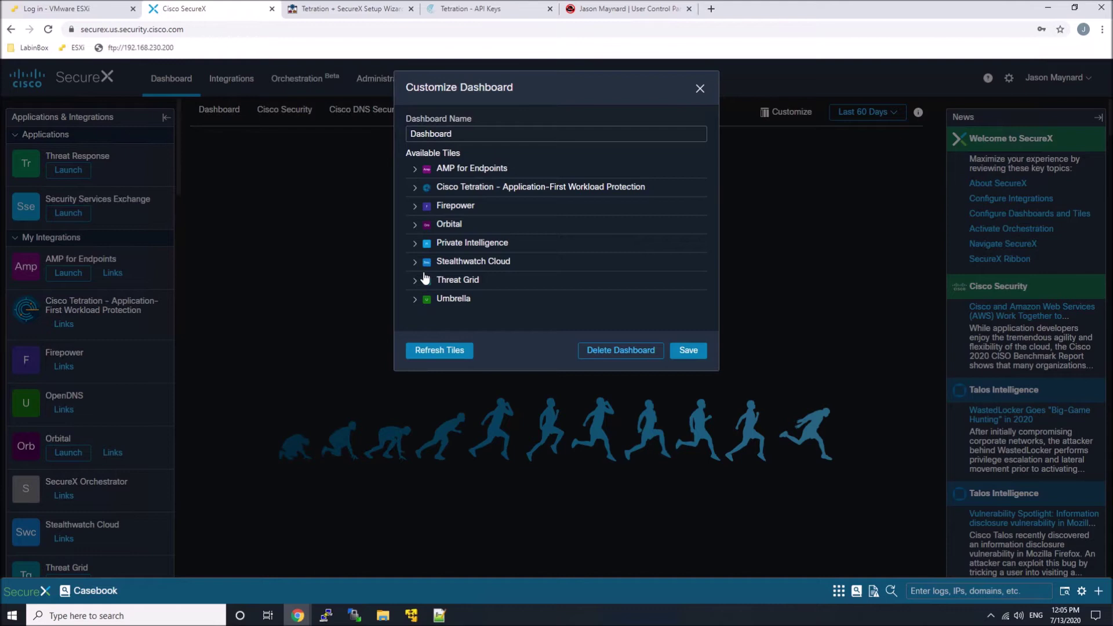
click(414, 194)
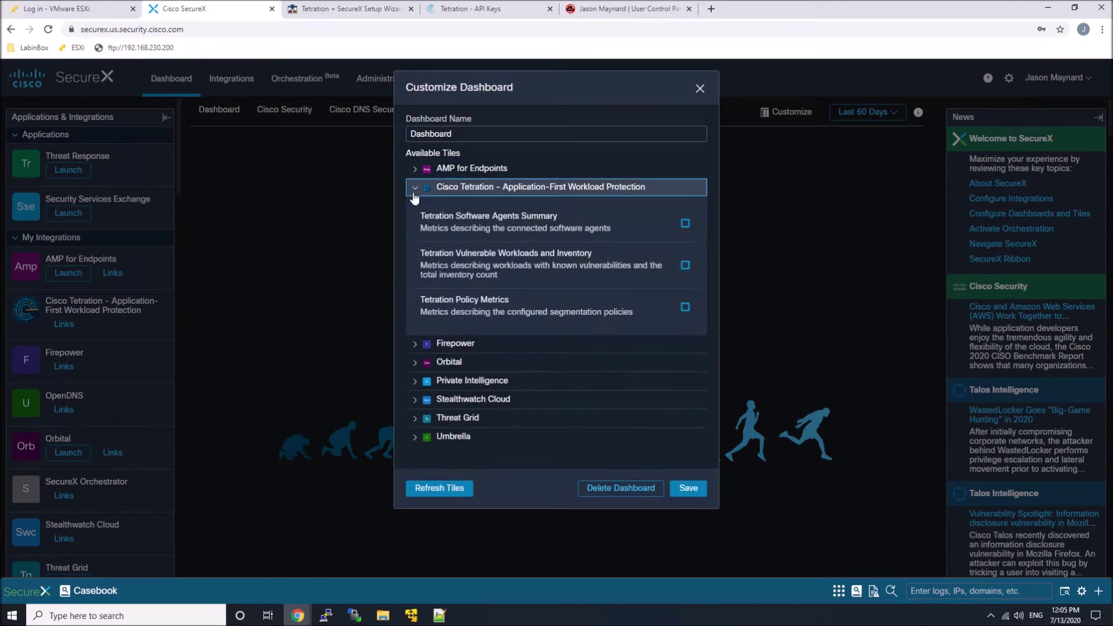
click(686, 224)
click(685, 265)
click(685, 307)
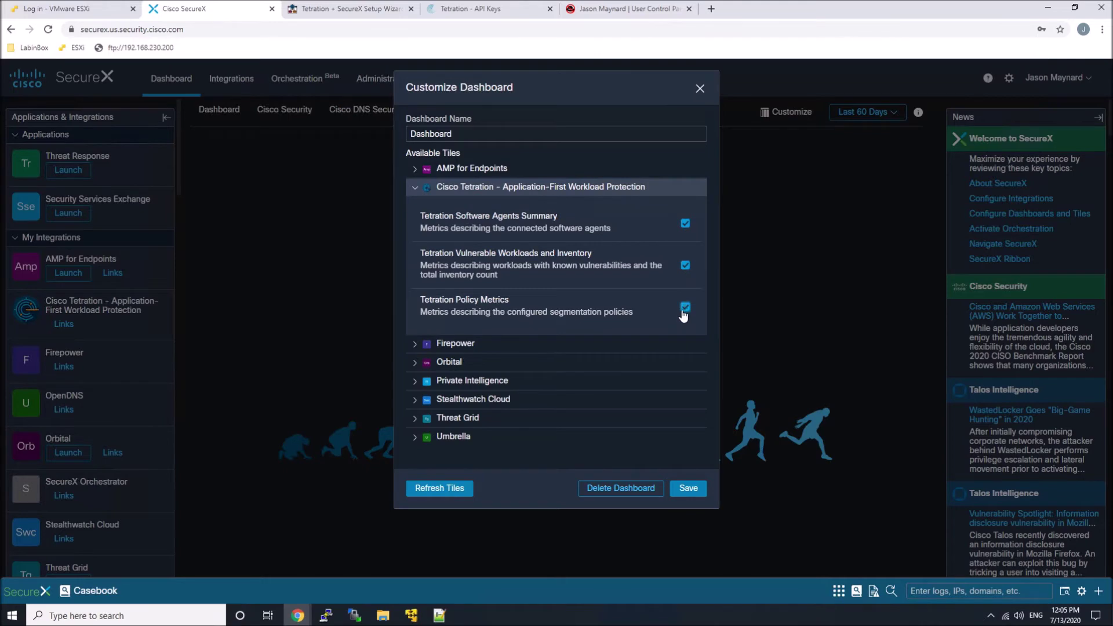
click(689, 489)
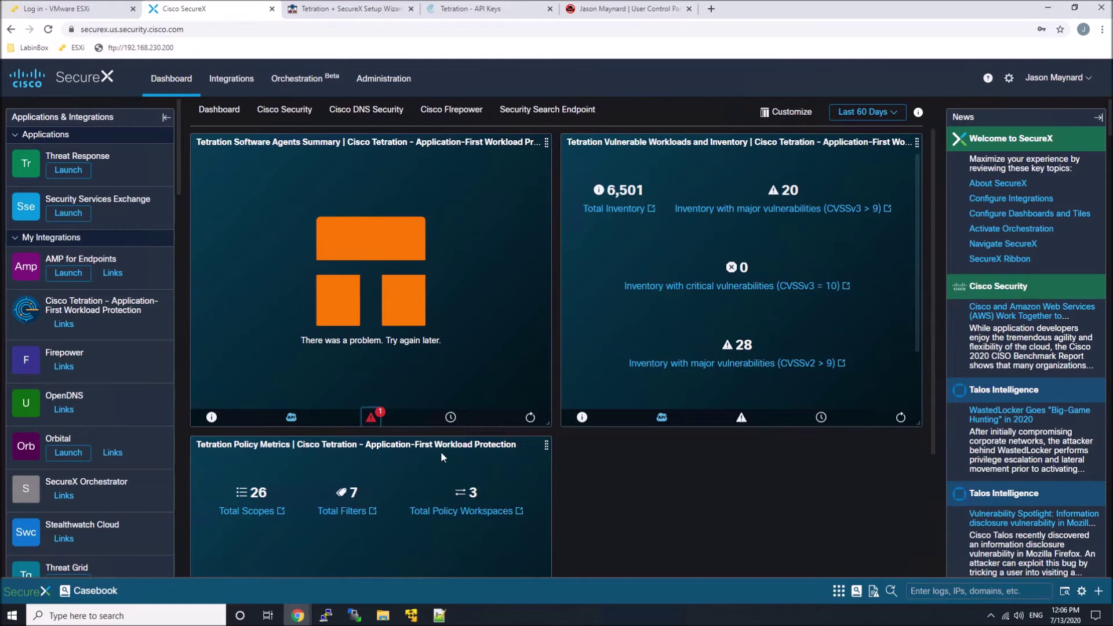
drag(545, 446, 545, 145)
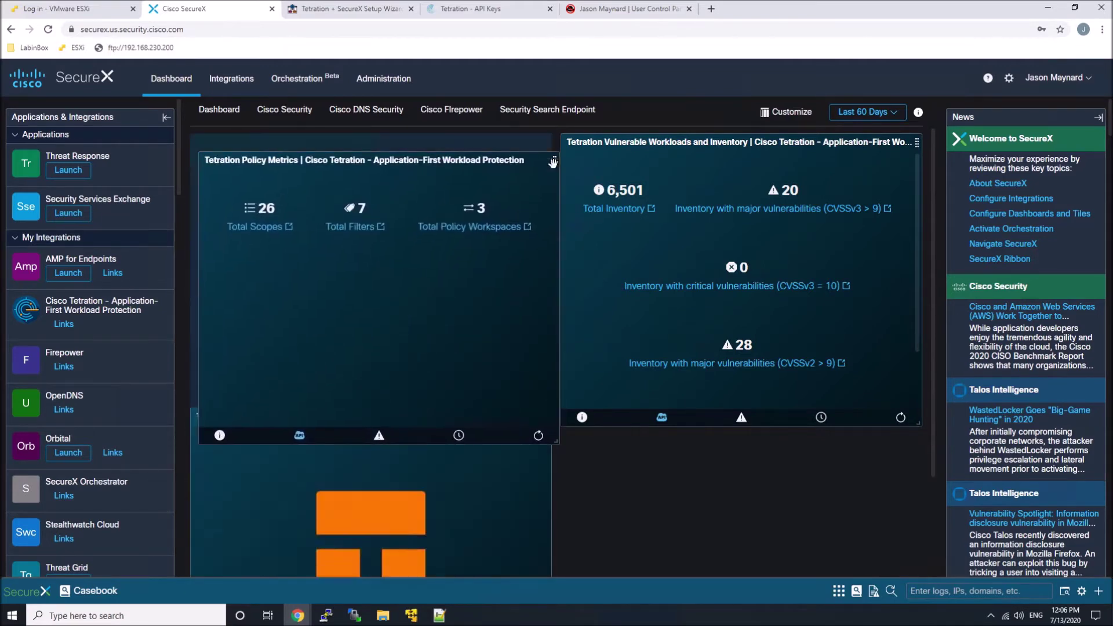
drag(546, 421, 546, 251)
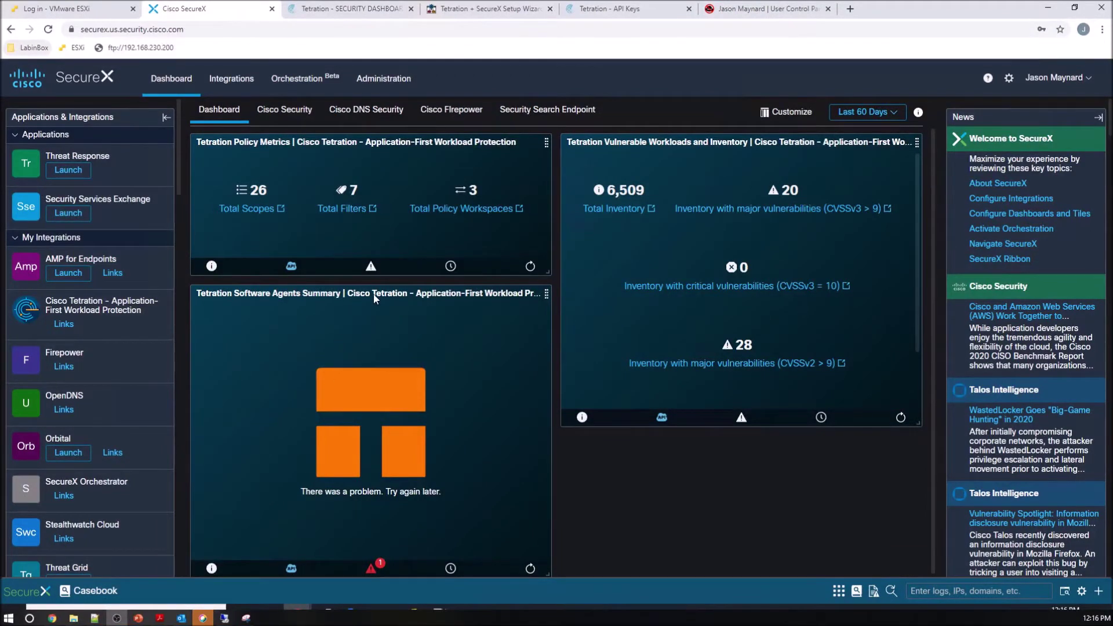
- Filter Tetration inventory to Attack Vector (CVSS v3) = ADJACENT_NETWORK and open workload 10.2.2.64
click(886, 206)
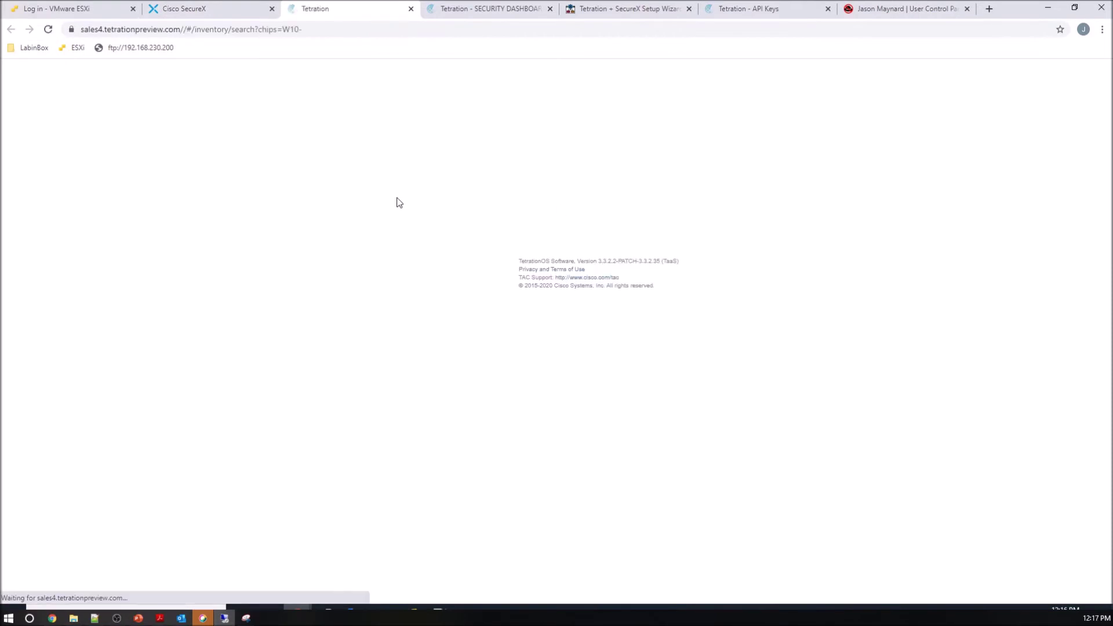
click(265, 131)
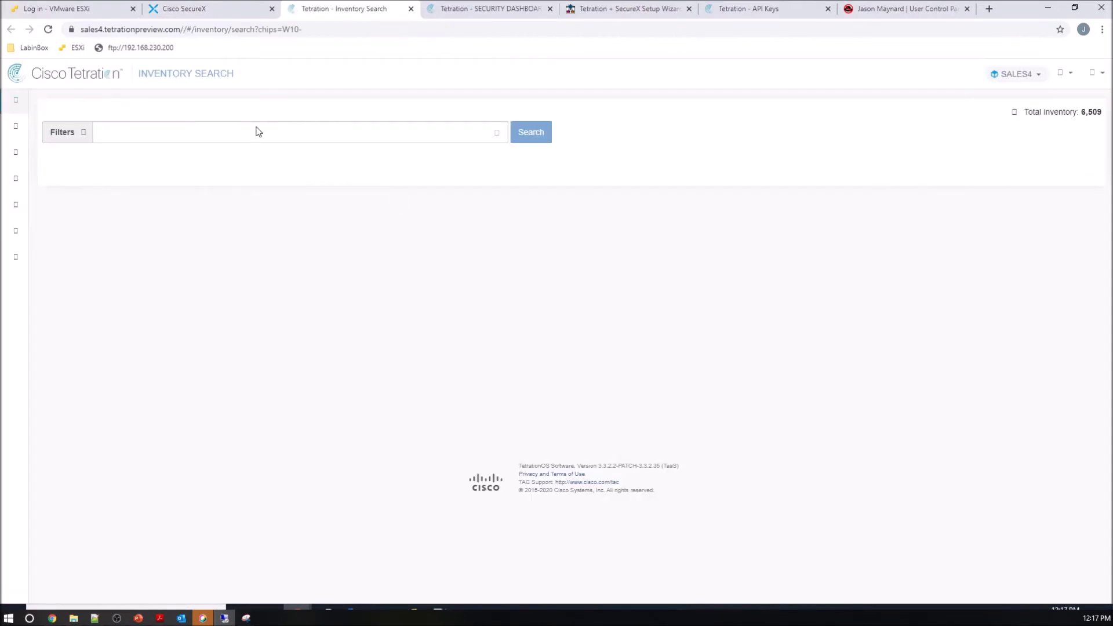
text(CVSS)
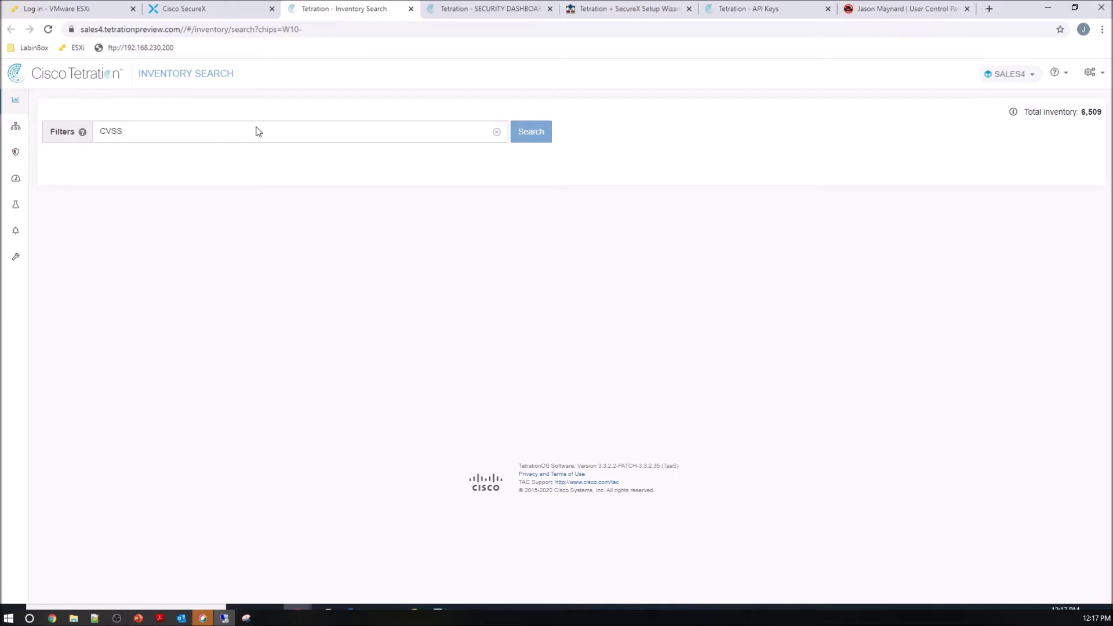
click(182, 168)
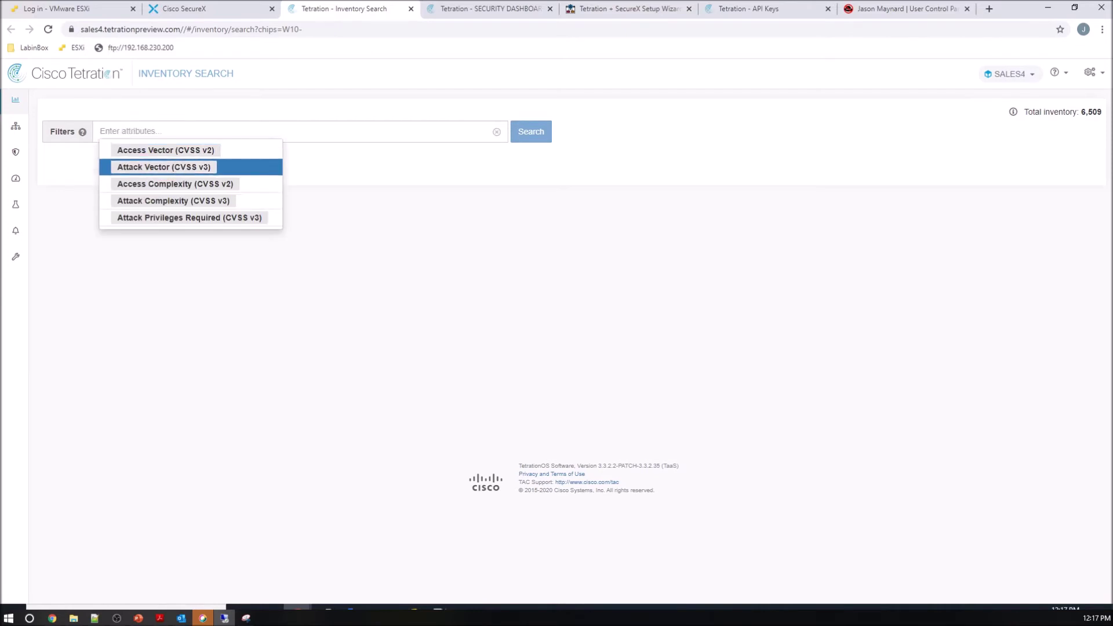
click(195, 165)
text(ack Vector (CVSS v3)  =  a)
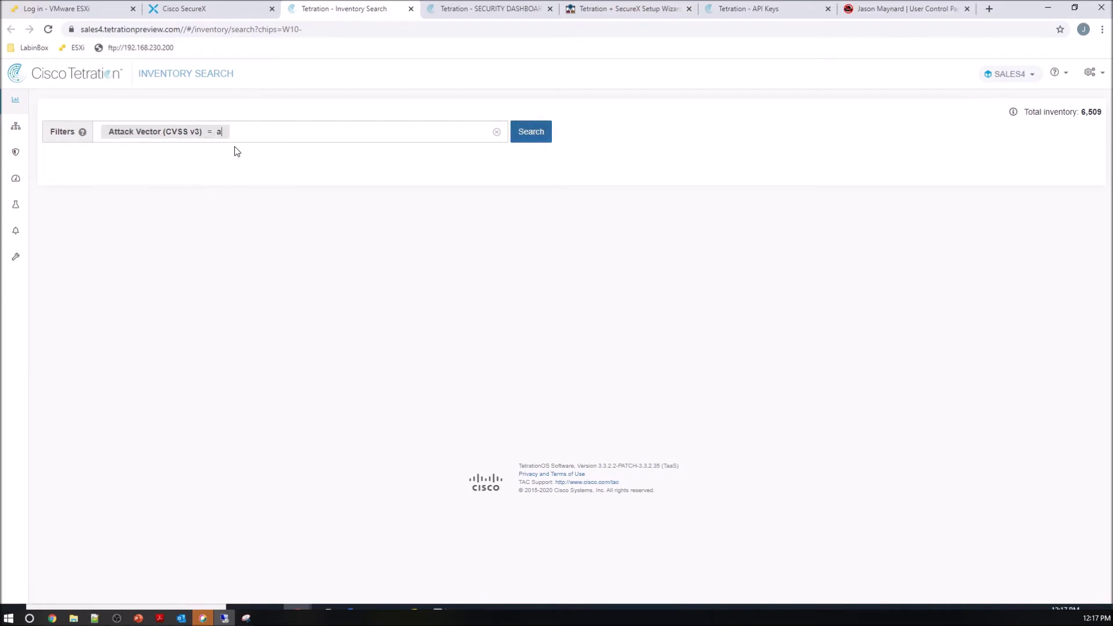
text(d)
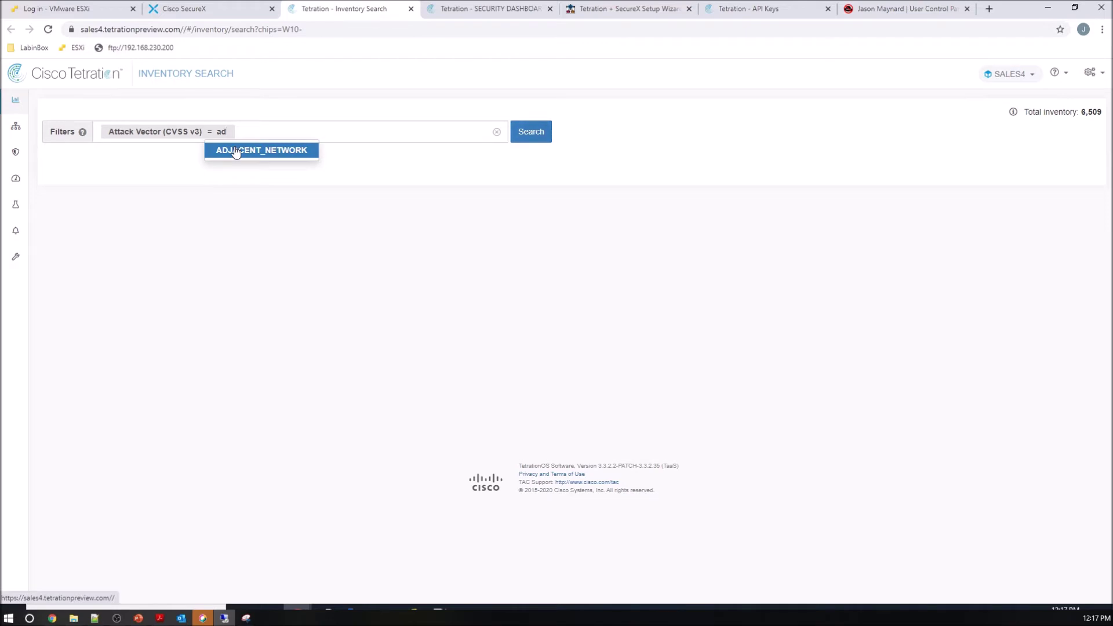
click(236, 151)
click(529, 138)
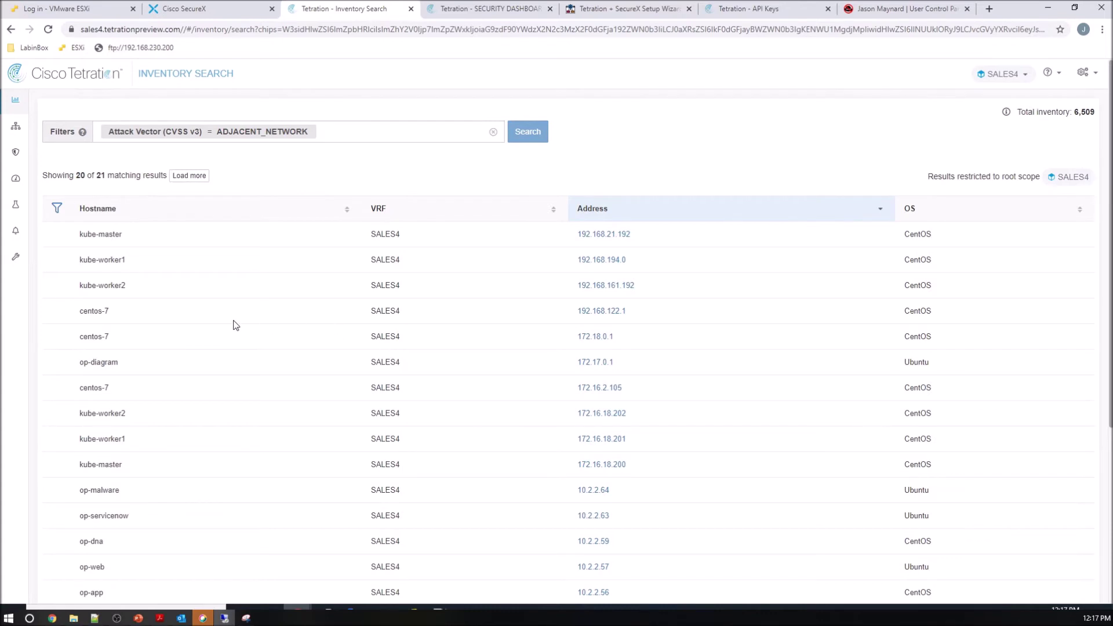
scroll(236, 325, down, 2)
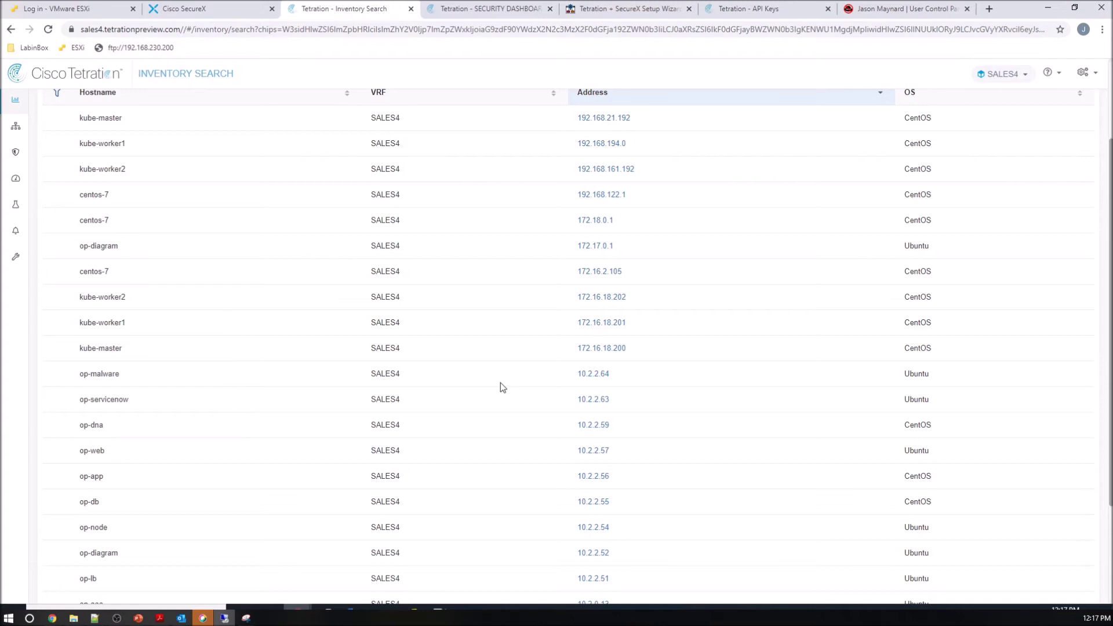
click(592, 376)
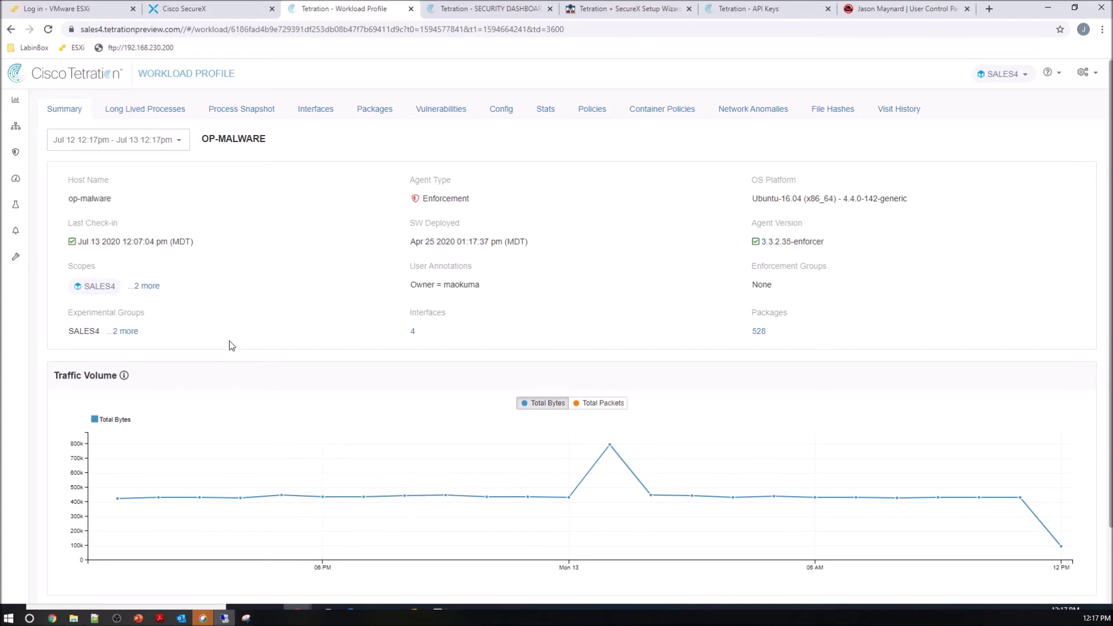
- Review op-malware's long-lived processes, replay its process snapshot, and inspect /sbin/init details and vulnerabilities
click(169, 111)
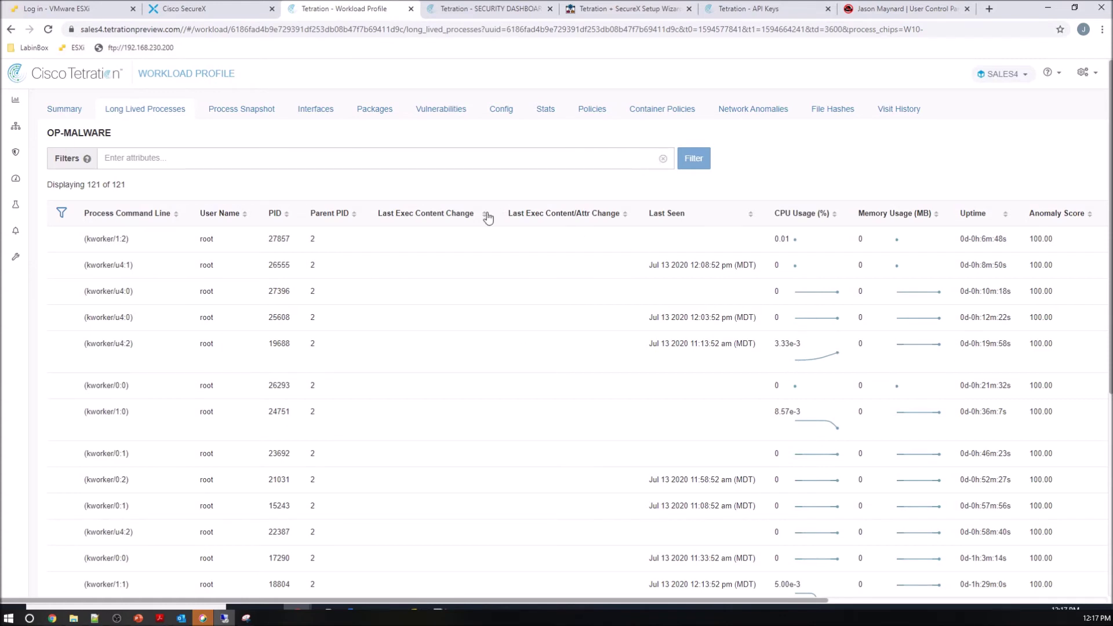
click(256, 113)
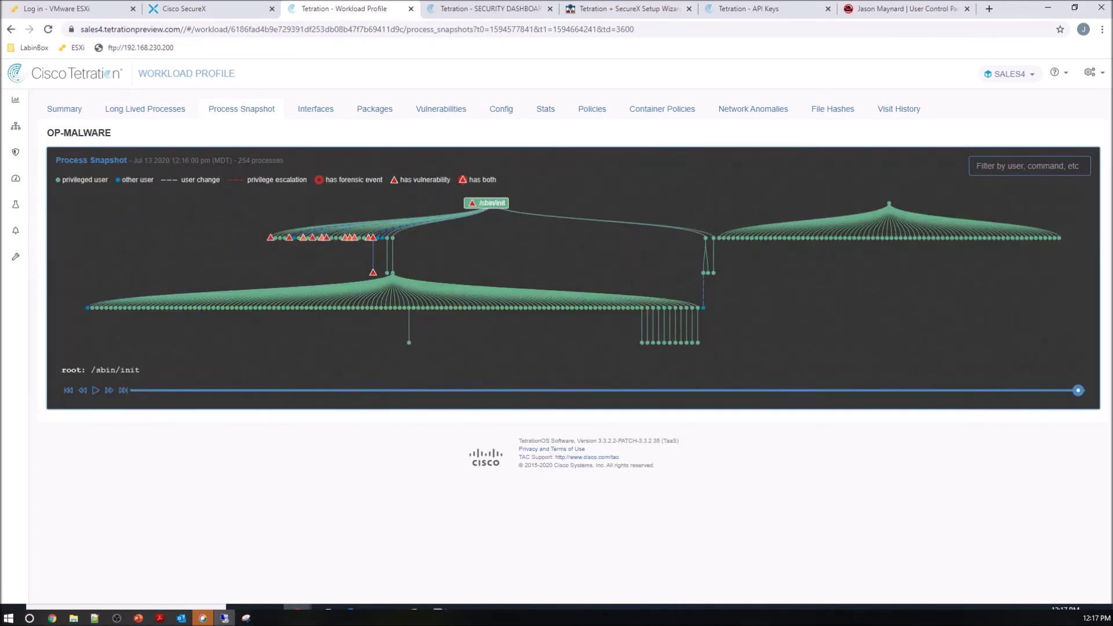
mouse_move(492, 210)
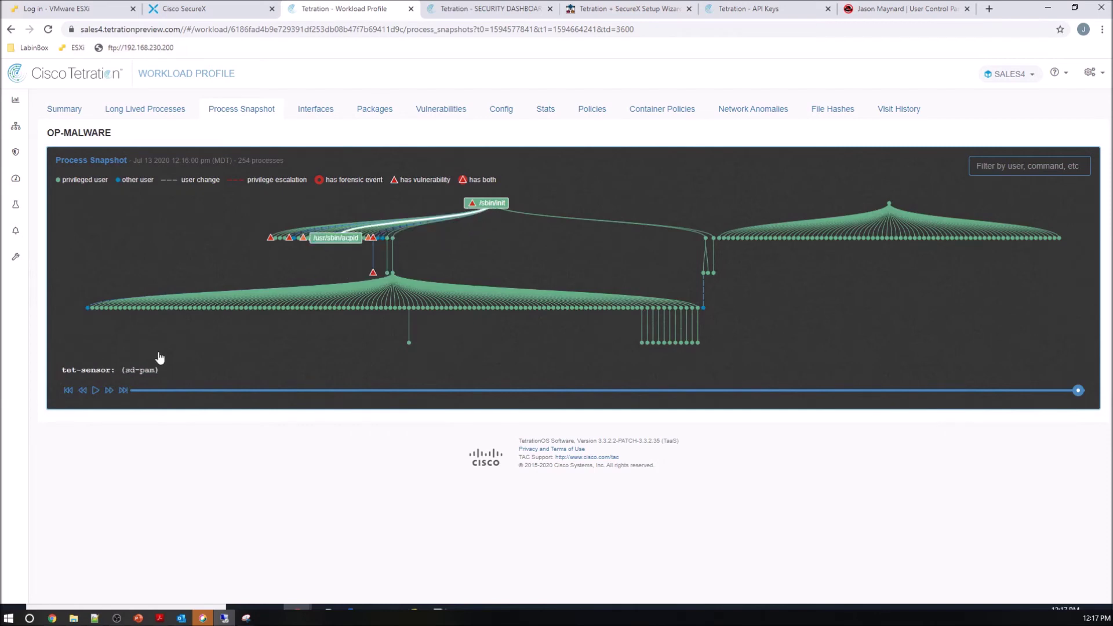
click(96, 391)
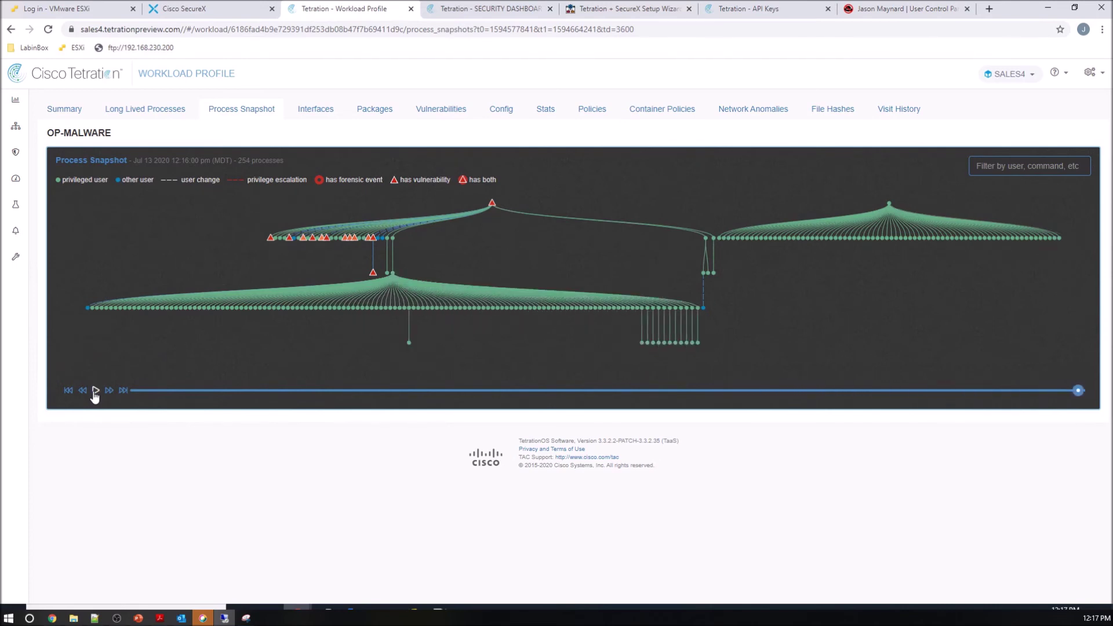
click(488, 210)
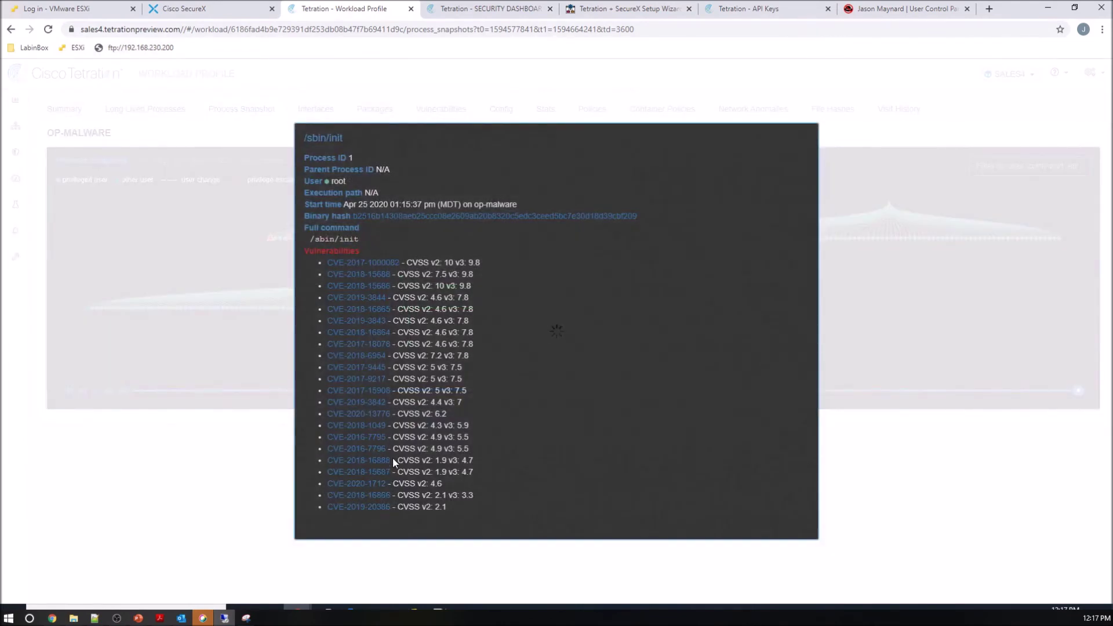
click(201, 496)
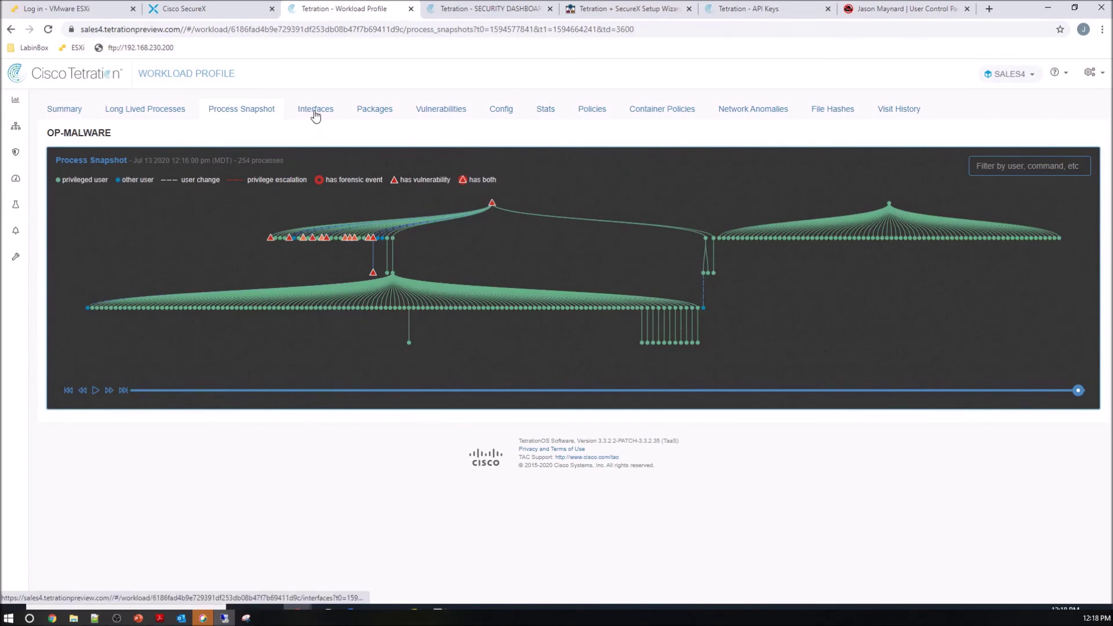
- Sort op-malware's vulnerabilities by Severity (V2), check Network Anomalies, then return to the SecureX dashboard
click(442, 112)
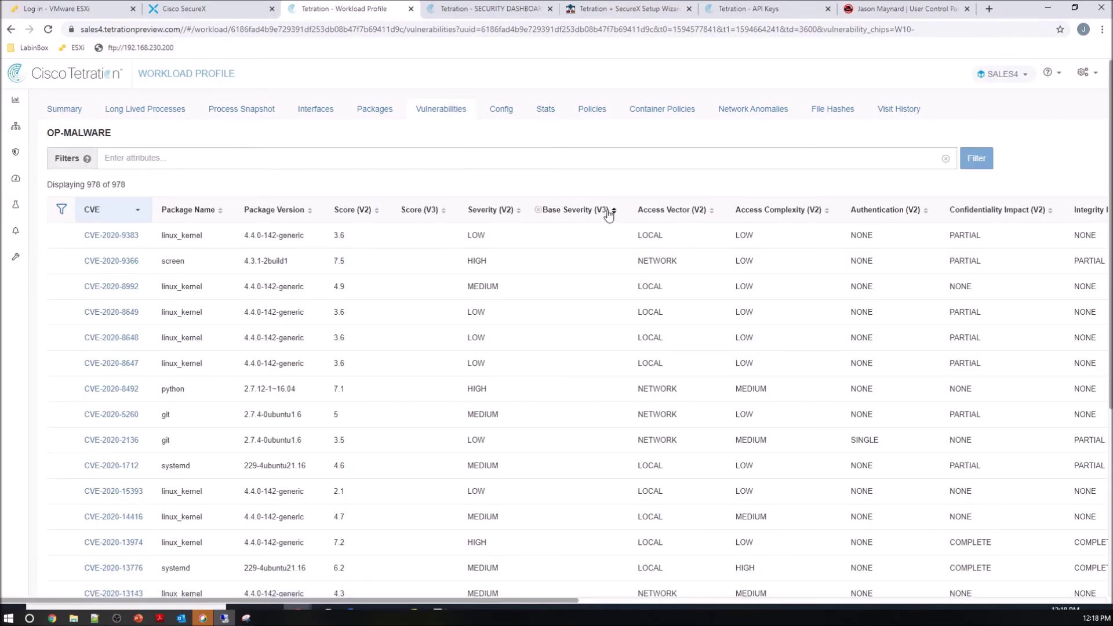
click(492, 214)
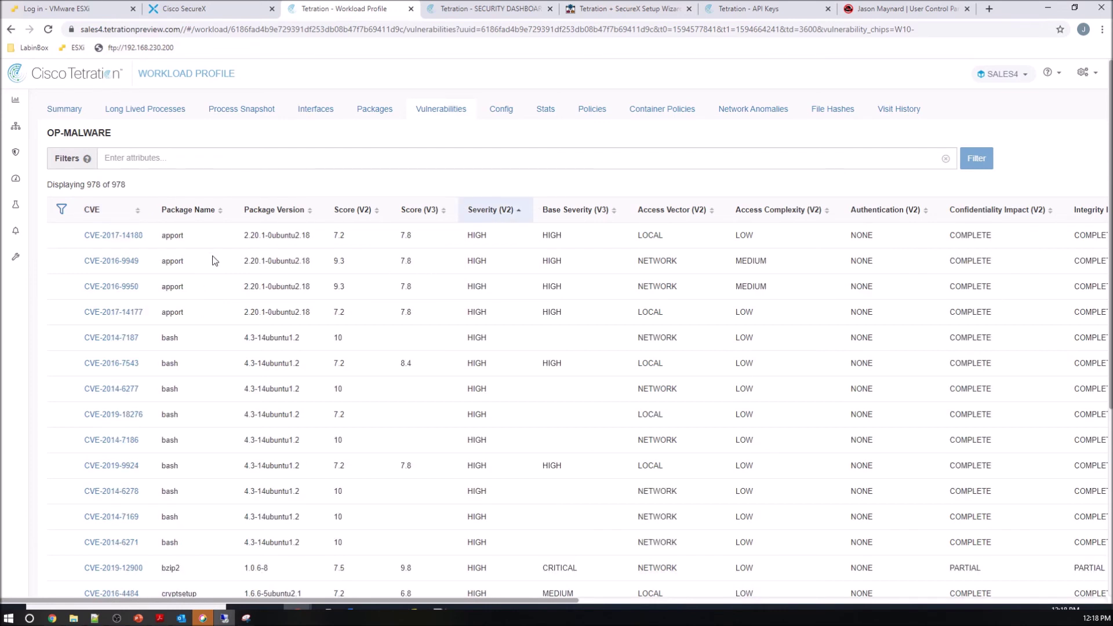
click(758, 116)
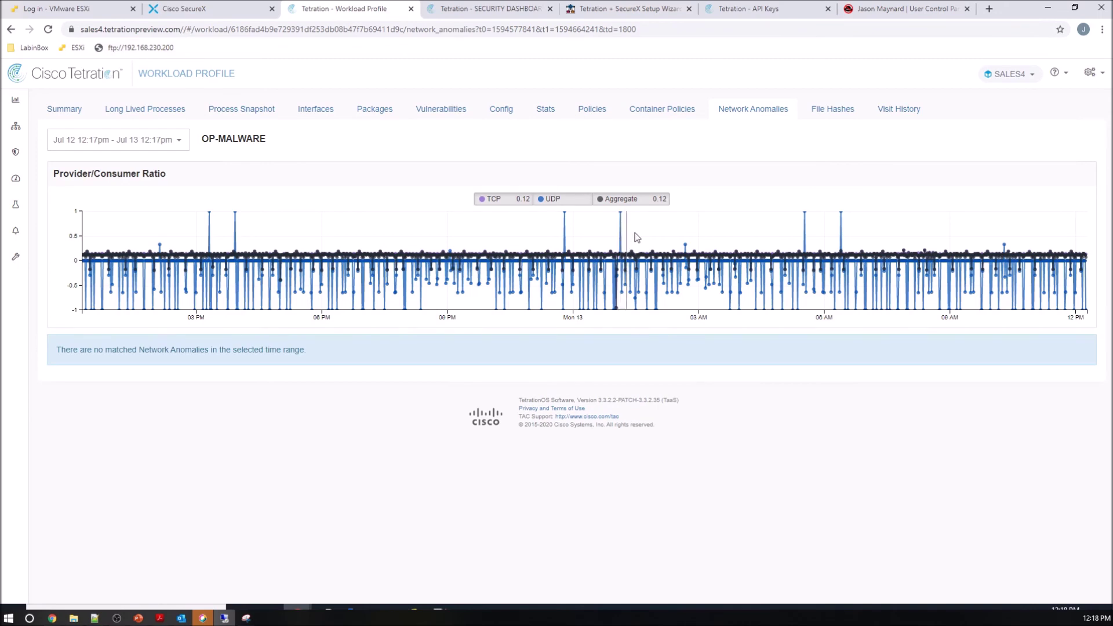
key(ctrl+shift+Tab)
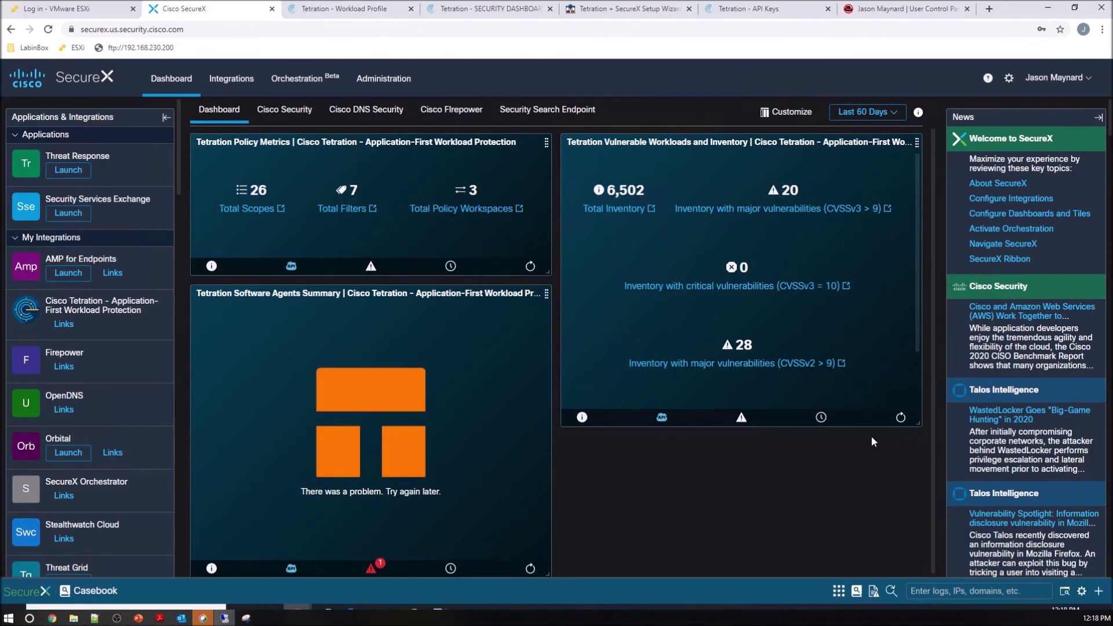